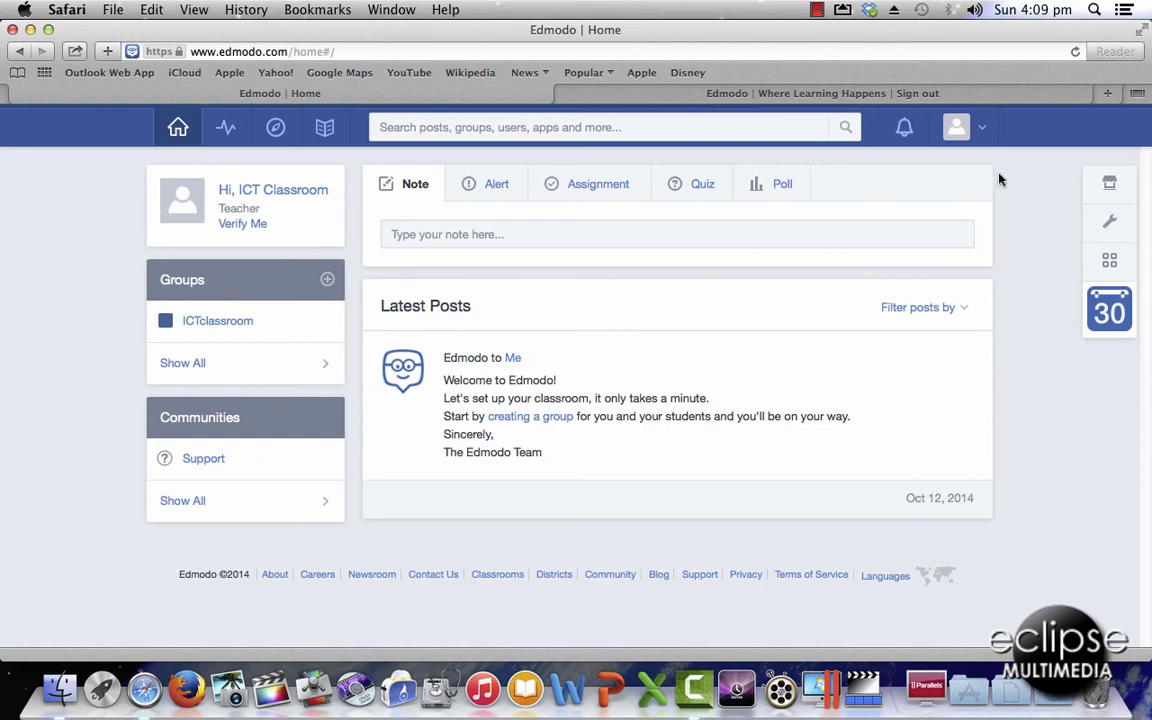
- Rename the ICTclassroom group to 'Grade 6' in its Group Settings
{"action": "left_click", "coordinate": [682, 86]}
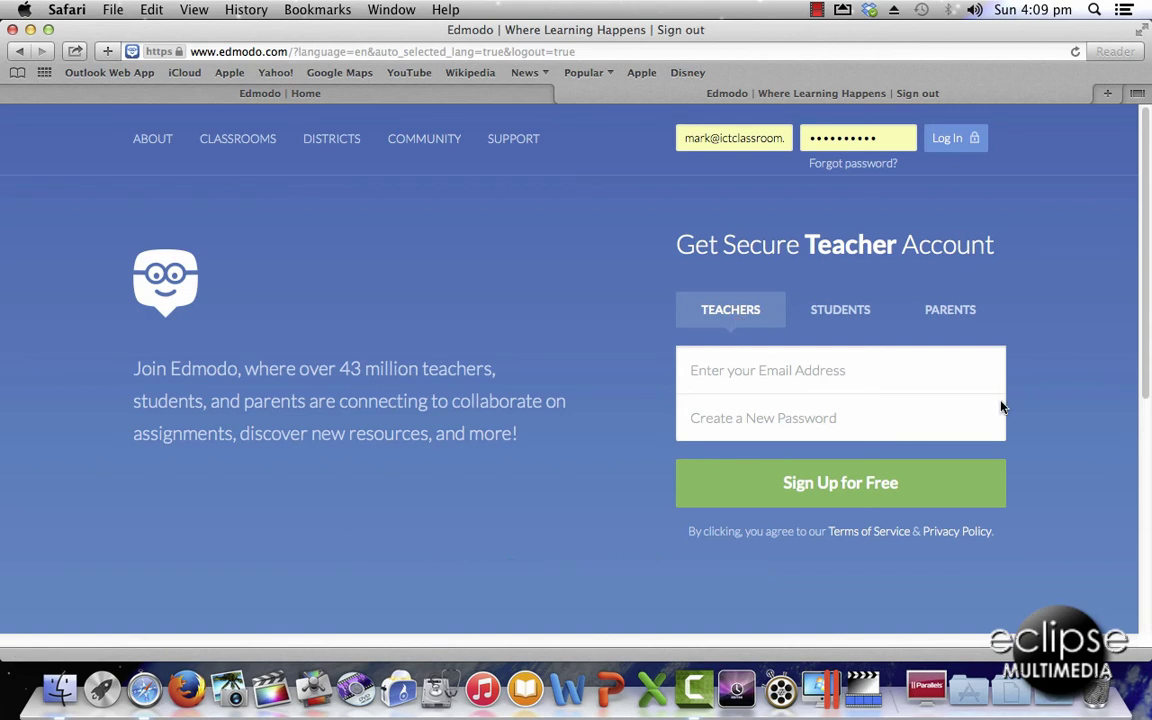
{"action": "left_click", "coordinate": [443, 97]}
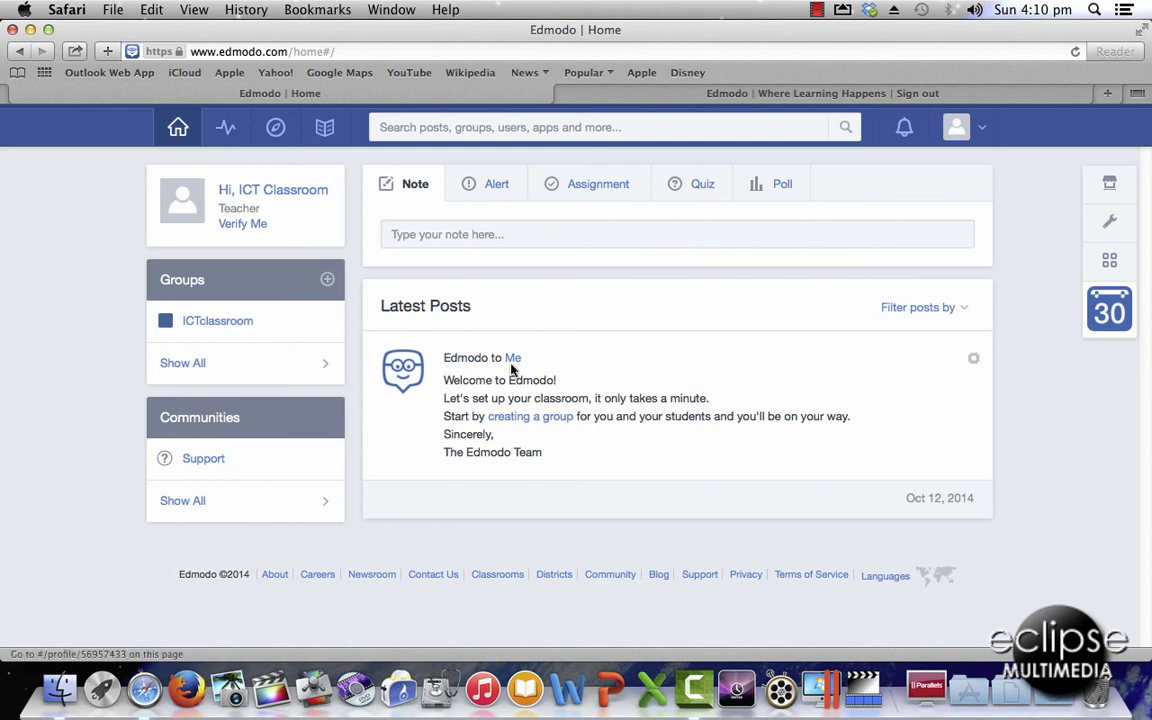
{"action": "left_click", "coordinate": [279, 325]}
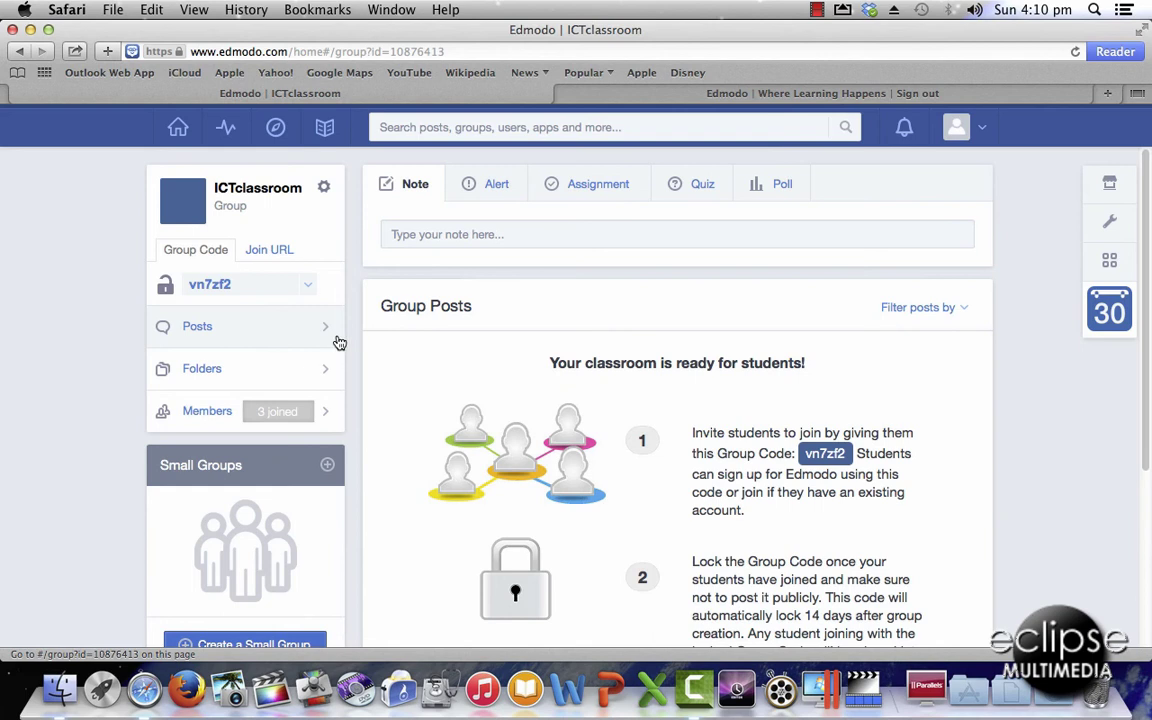
{"action": "left_click", "coordinate": [325, 190]}
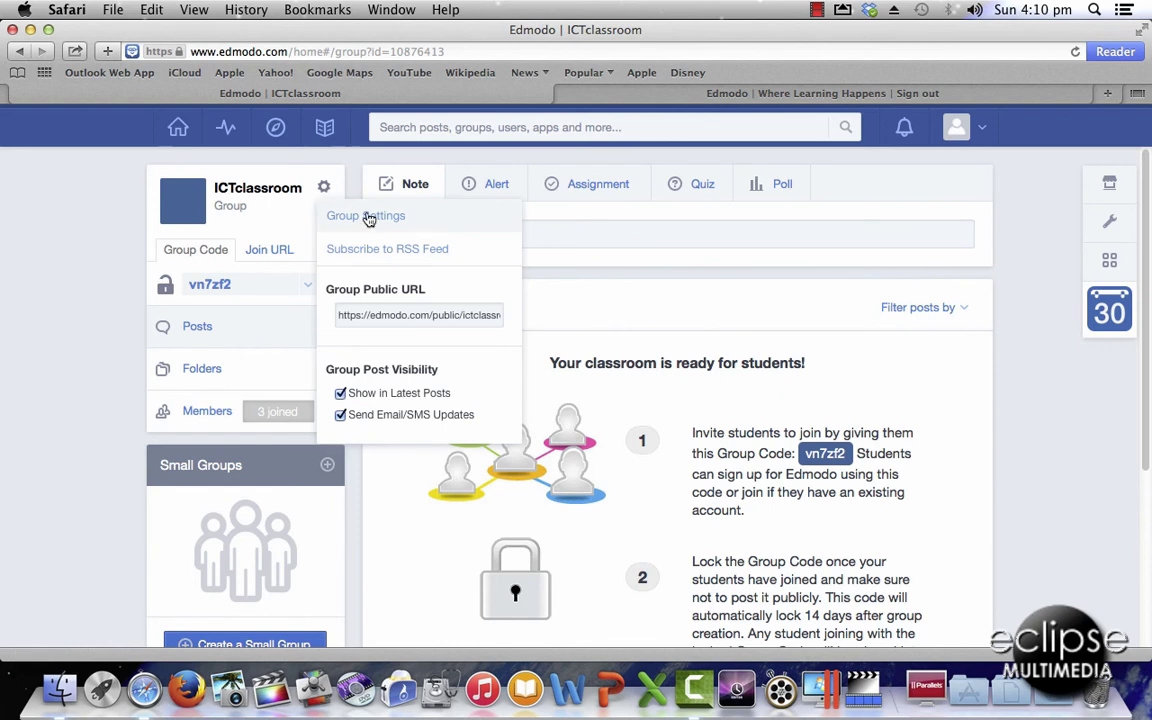
{"action": "left_click", "coordinate": [431, 220]}
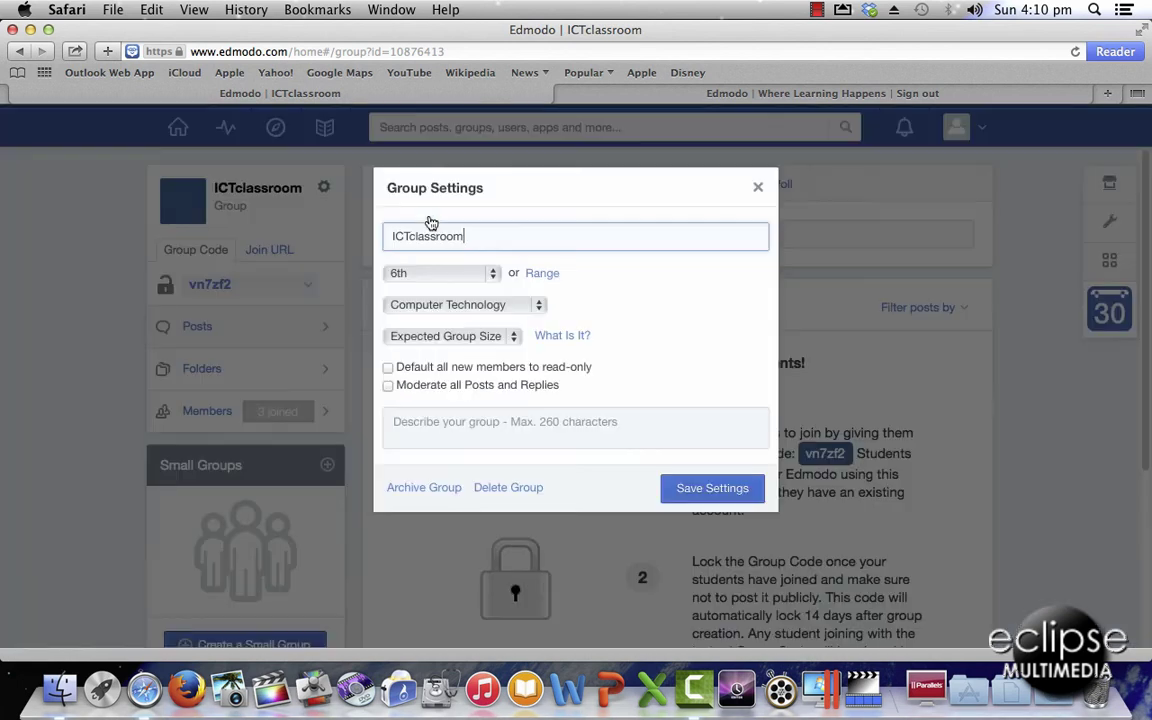
{"action": "left_click_drag", "start_coordinate": [483, 237], "coordinate": [385, 231]}
{"action": "type", "text": "Grade 6"}
- Save the Grade 6 name, copy the group code, and go to the Edmodo sign-up page
{"action": "left_click", "coordinate": [731, 485]}
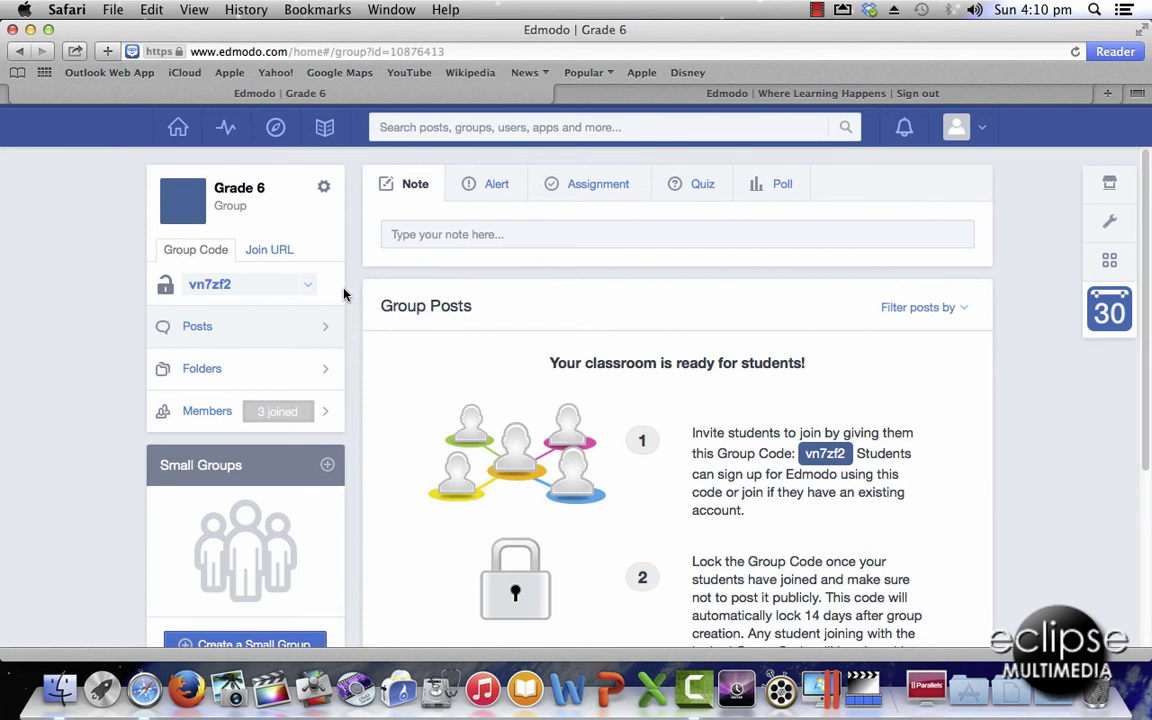
{"action": "left_click_drag", "start_coordinate": [263, 284], "coordinate": [187, 287]}
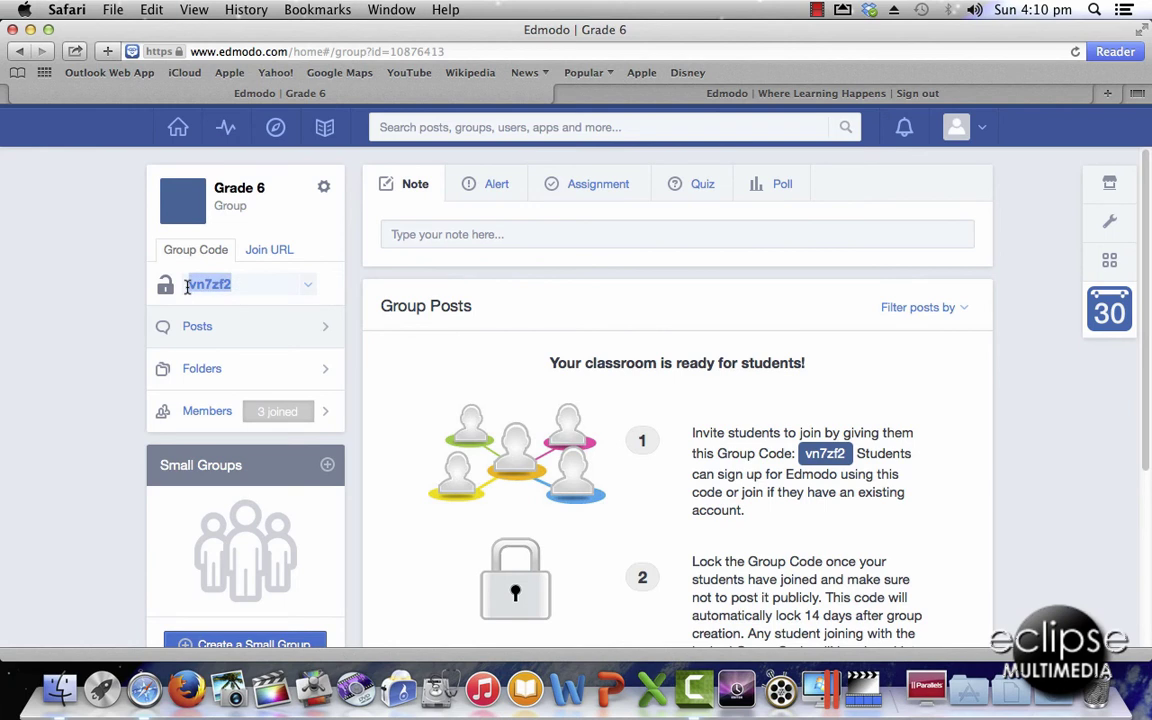
{"action": "left_click", "coordinate": [690, 94]}
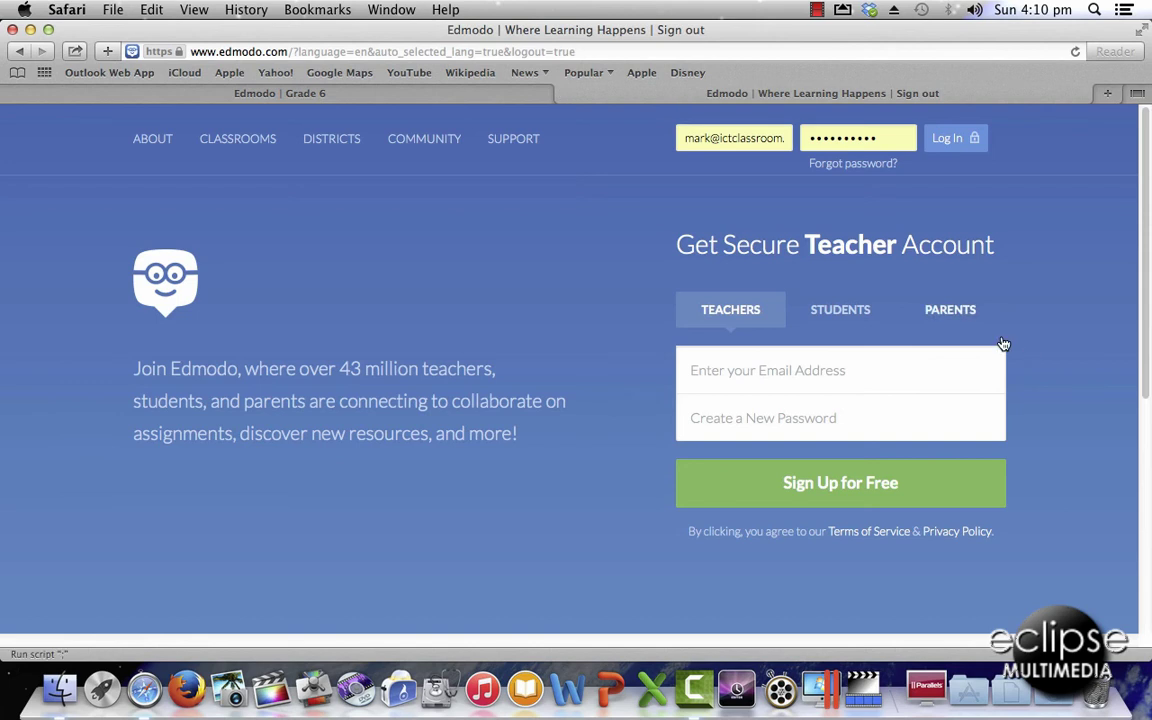
- Switch to student sign-up and enter the group code plus the student's first and last name
{"action": "left_click", "coordinate": [843, 312]}
{"action": "left_click", "coordinate": [759, 370]}
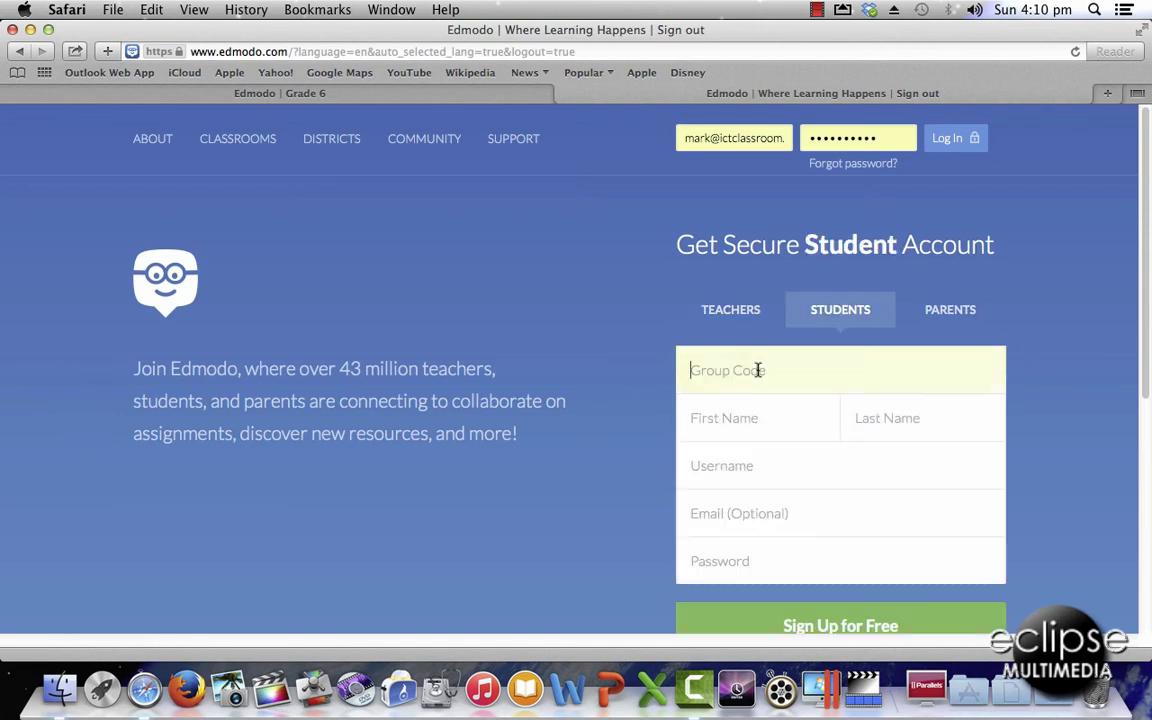
{"action": "left_click", "coordinate": [781, 421]}
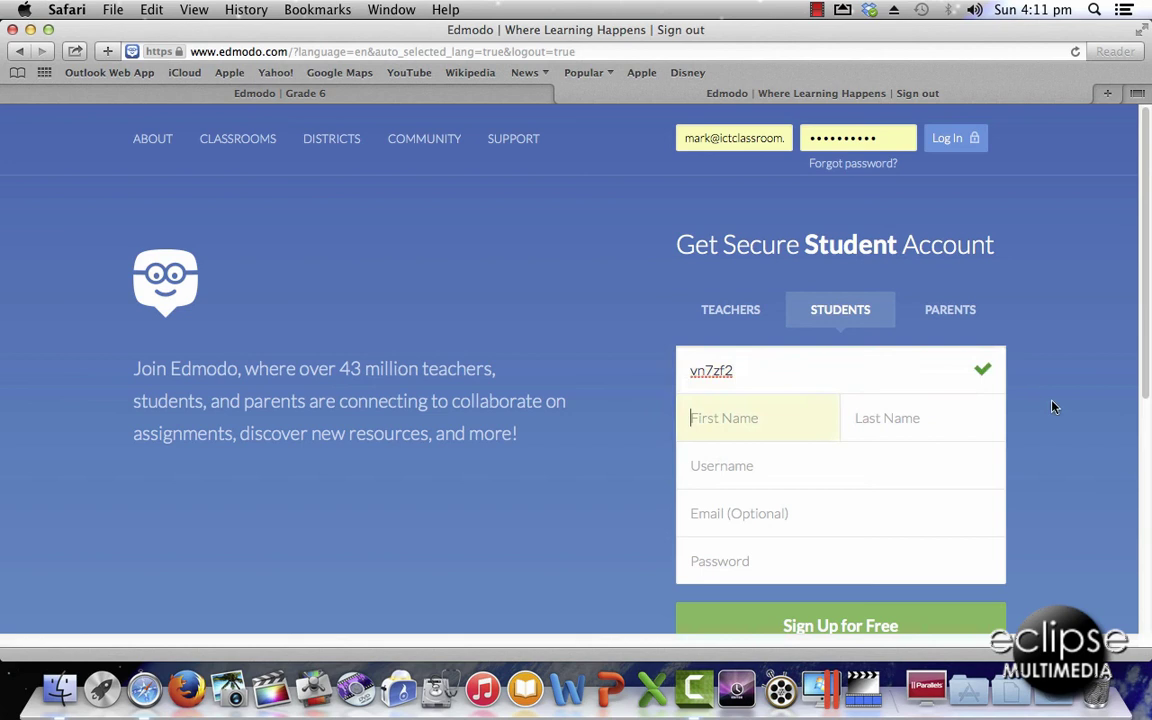
{"action": "left_click", "coordinate": [956, 427]}
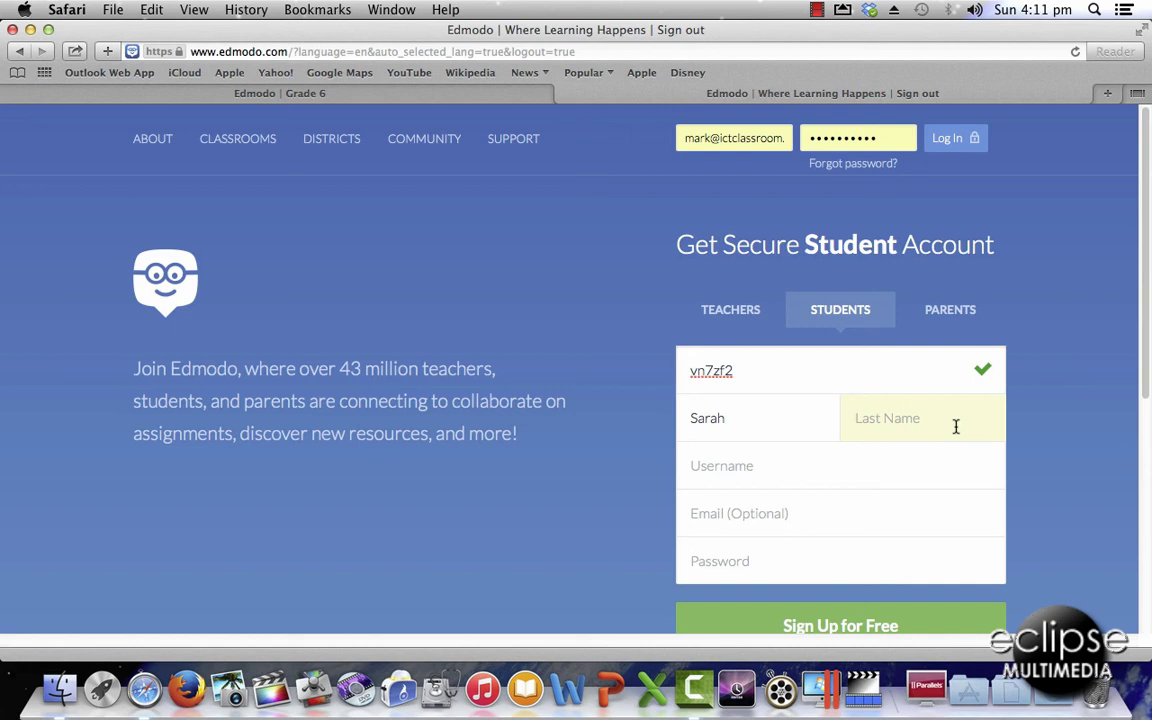
- Enter the student's chosen username and password
{"action": "left_click", "coordinate": [845, 476]}
{"action": "type", "text": "B"}
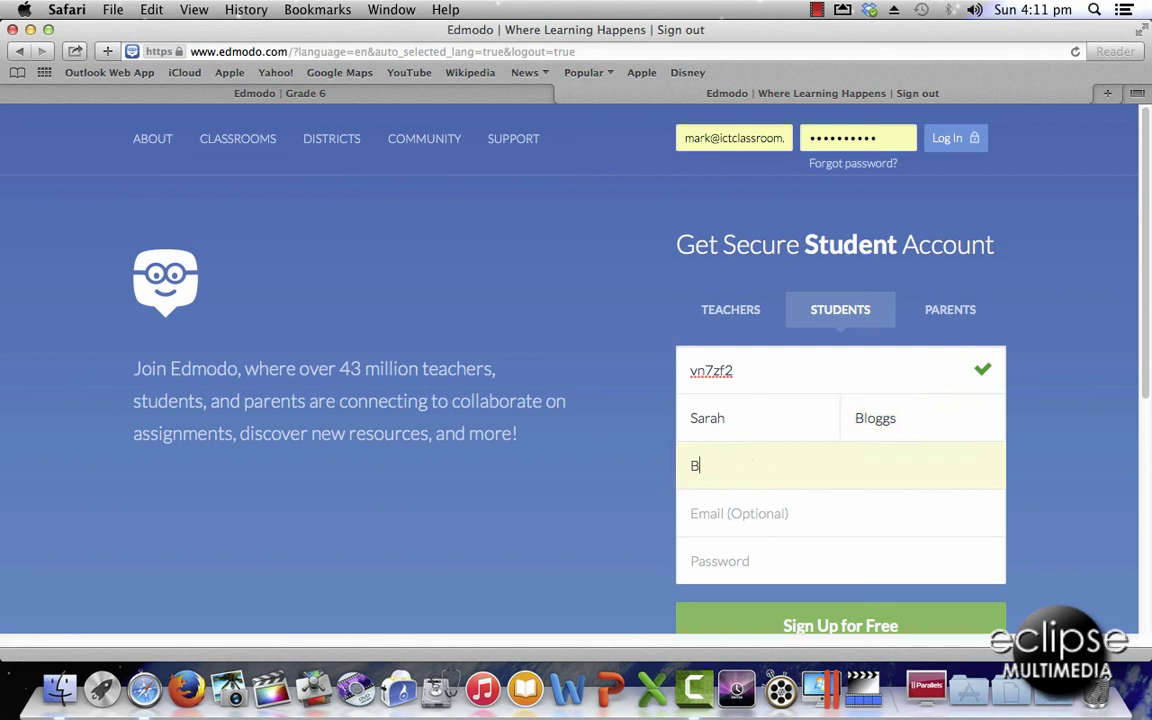
{"action": "type", "text": "loggs0004"}
{"action": "left_click", "coordinate": [789, 558]}
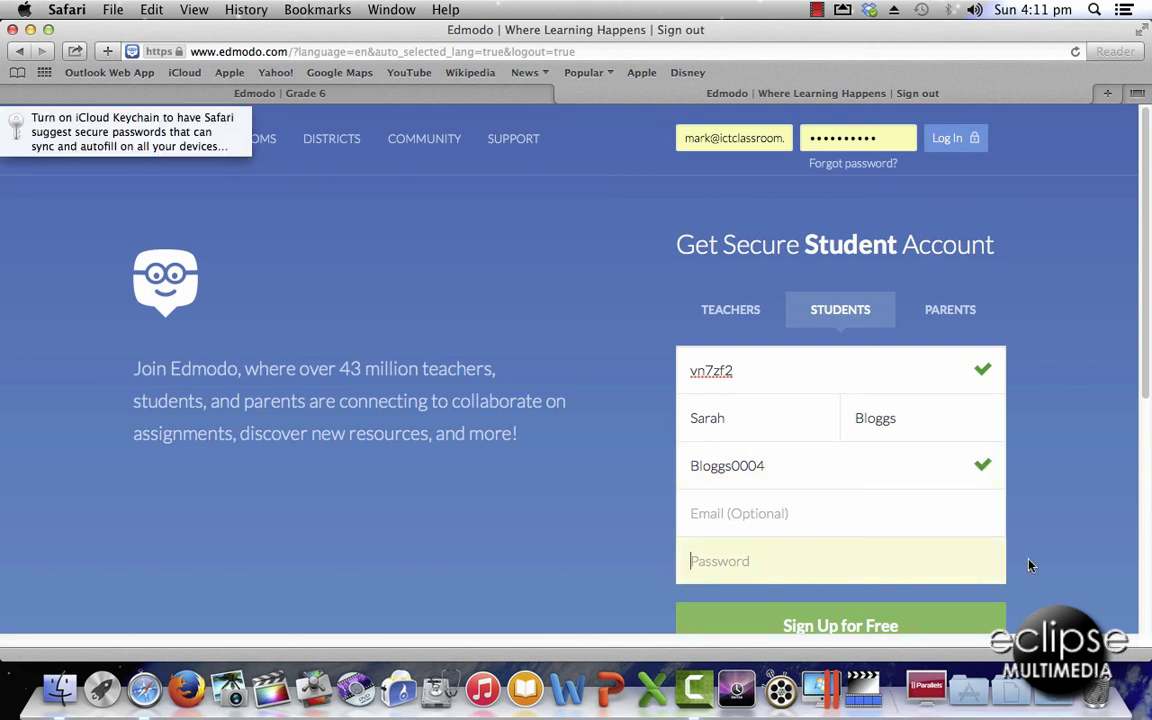
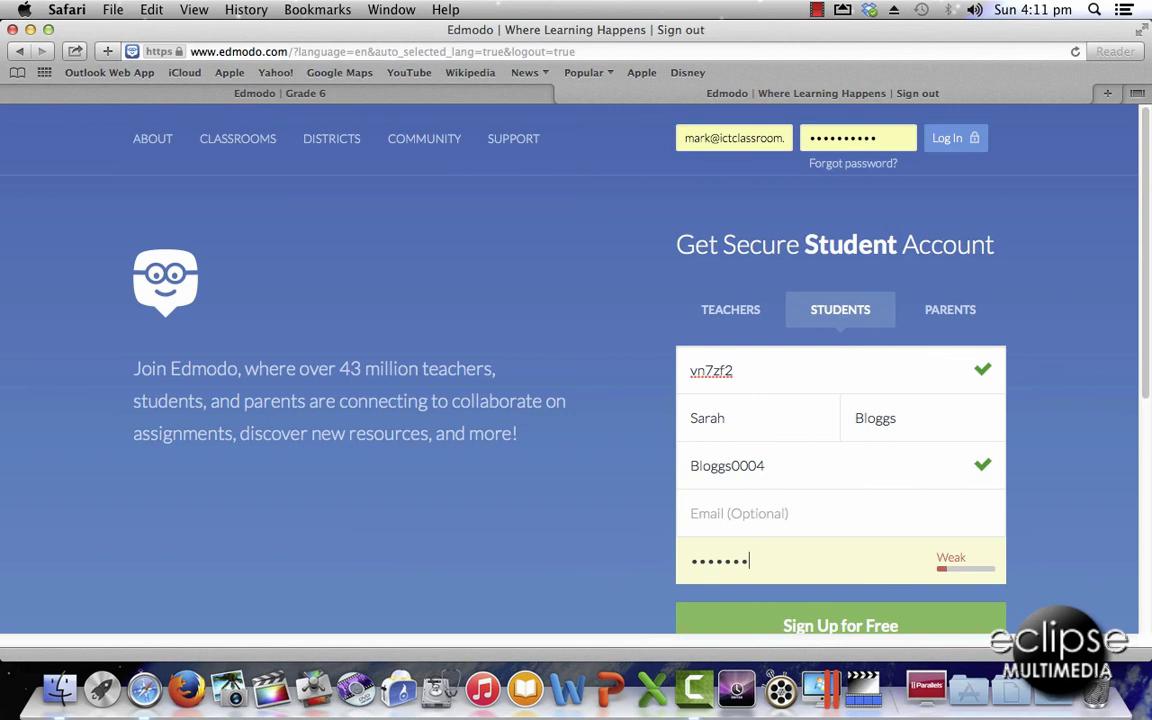
{"action": "scroll", "coordinate": [1148, 428], "scroll_direction": "down", "scroll_amount": 3}
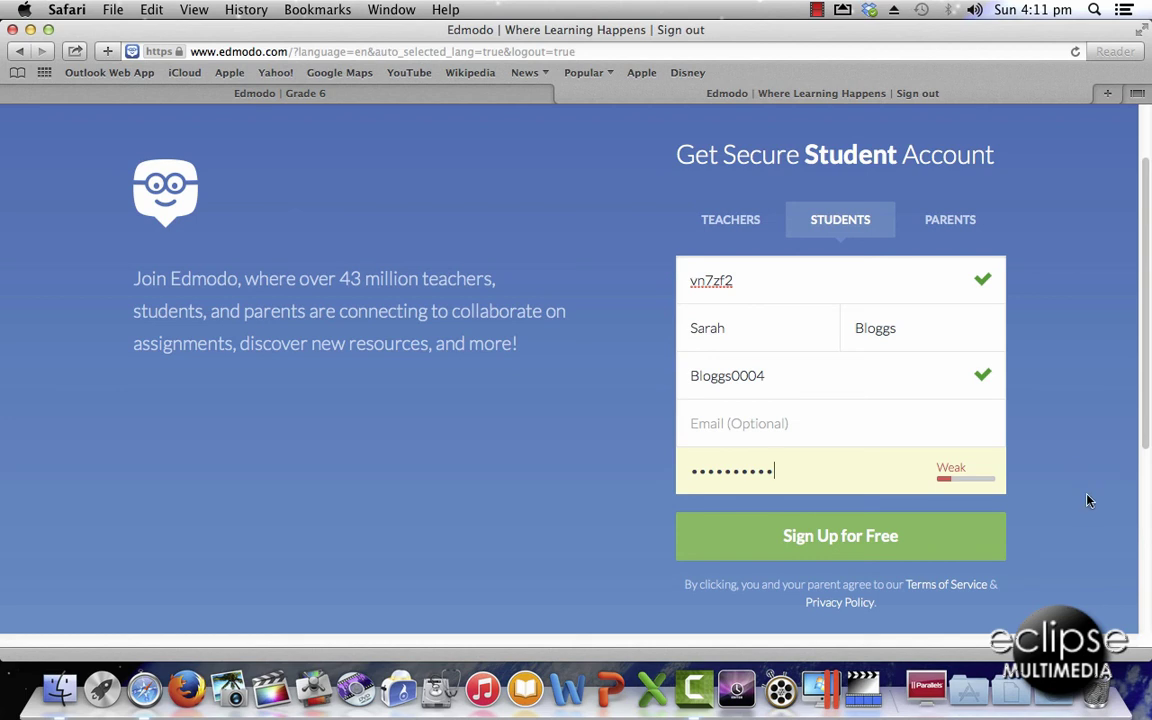
- Submit the student sign-up and return to the teacher's Grade 6 group page
{"action": "left_click", "coordinate": [857, 539]}
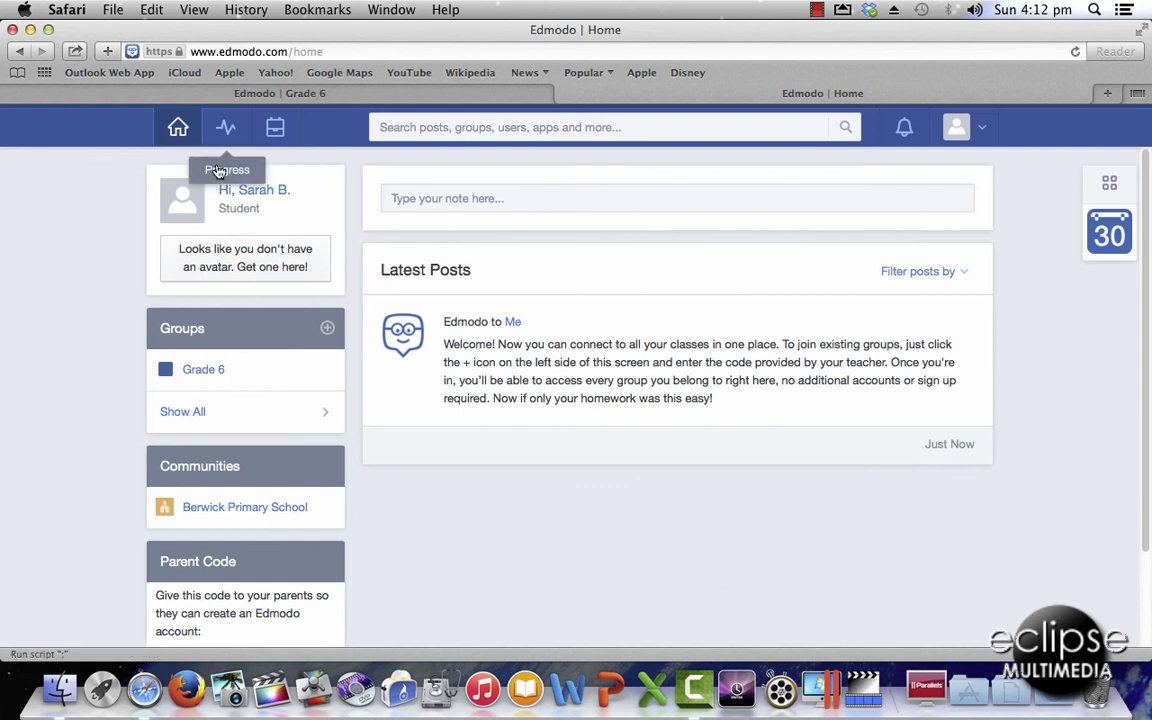
{"action": "left_click", "coordinate": [346, 95]}
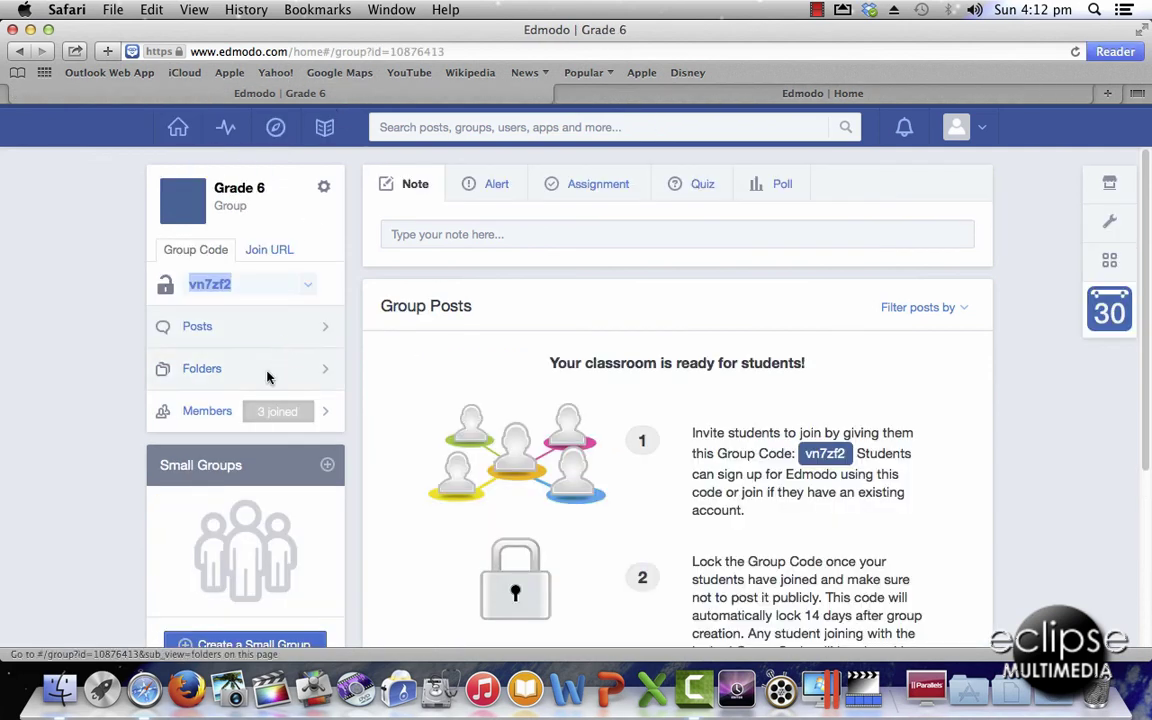
- Open the Grade 6 Members list and scroll through it to find the new student
{"action": "left_click", "coordinate": [206, 413]}
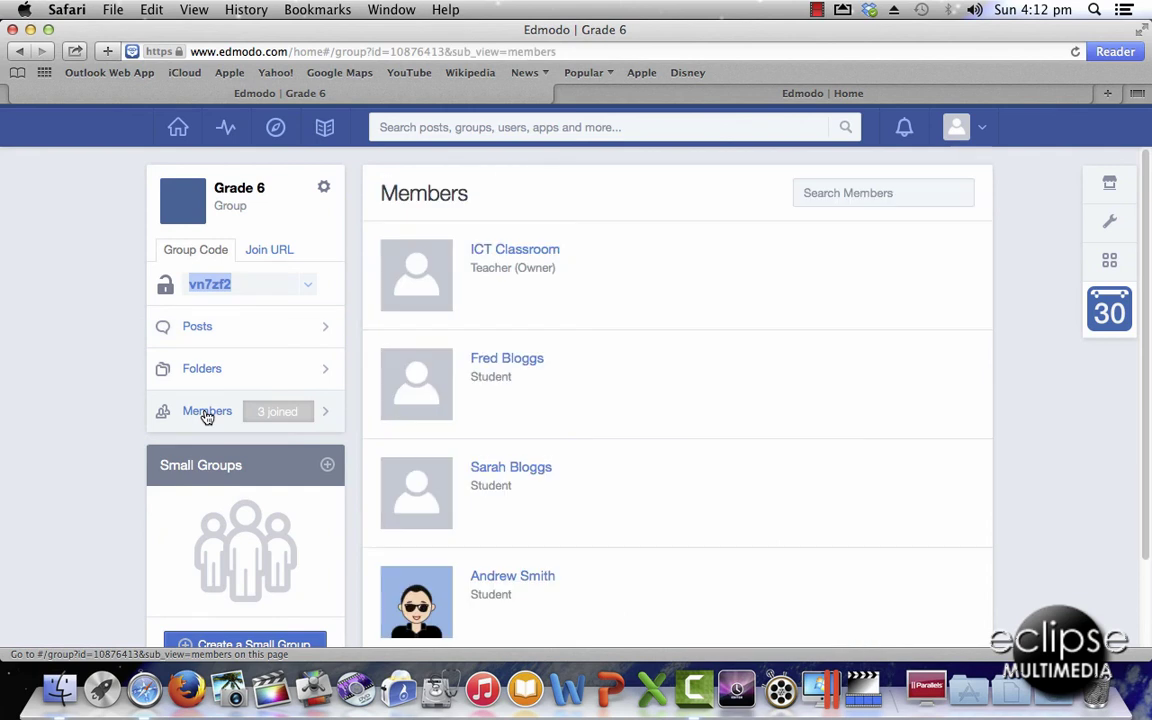
{"action": "scroll", "coordinate": [727, 454], "scroll_direction": "down", "scroll_amount": 1}
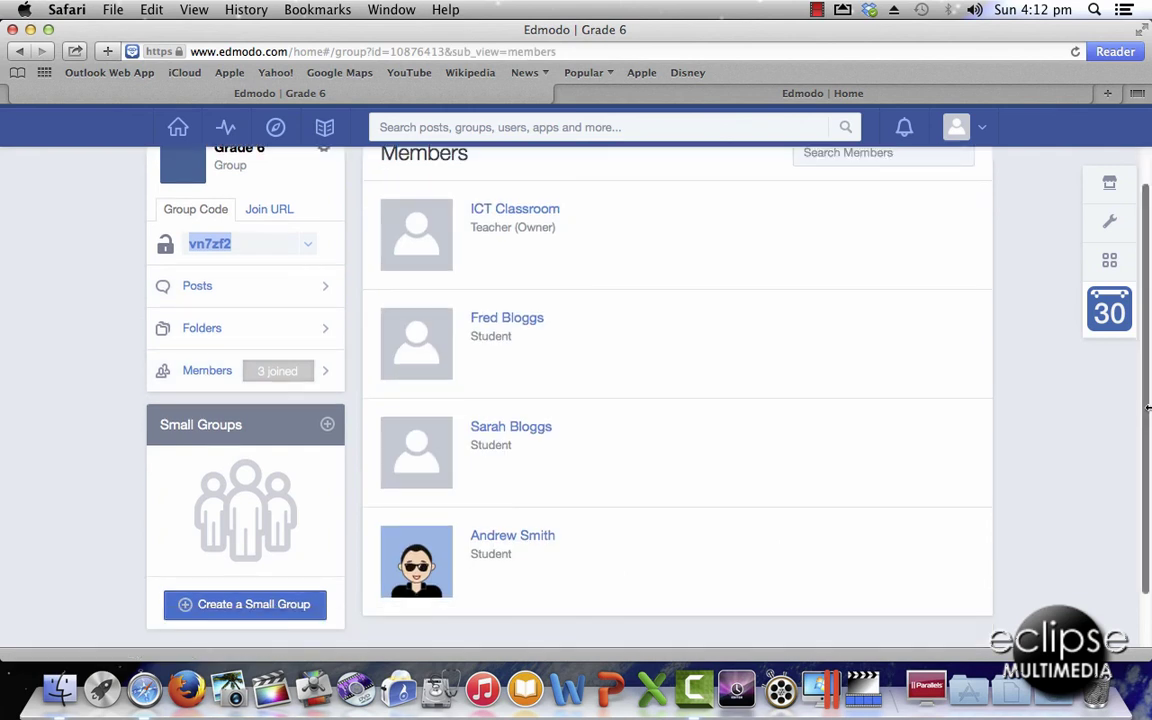
{"action": "scroll", "coordinate": [1147, 362], "scroll_direction": "up", "scroll_amount": 1}
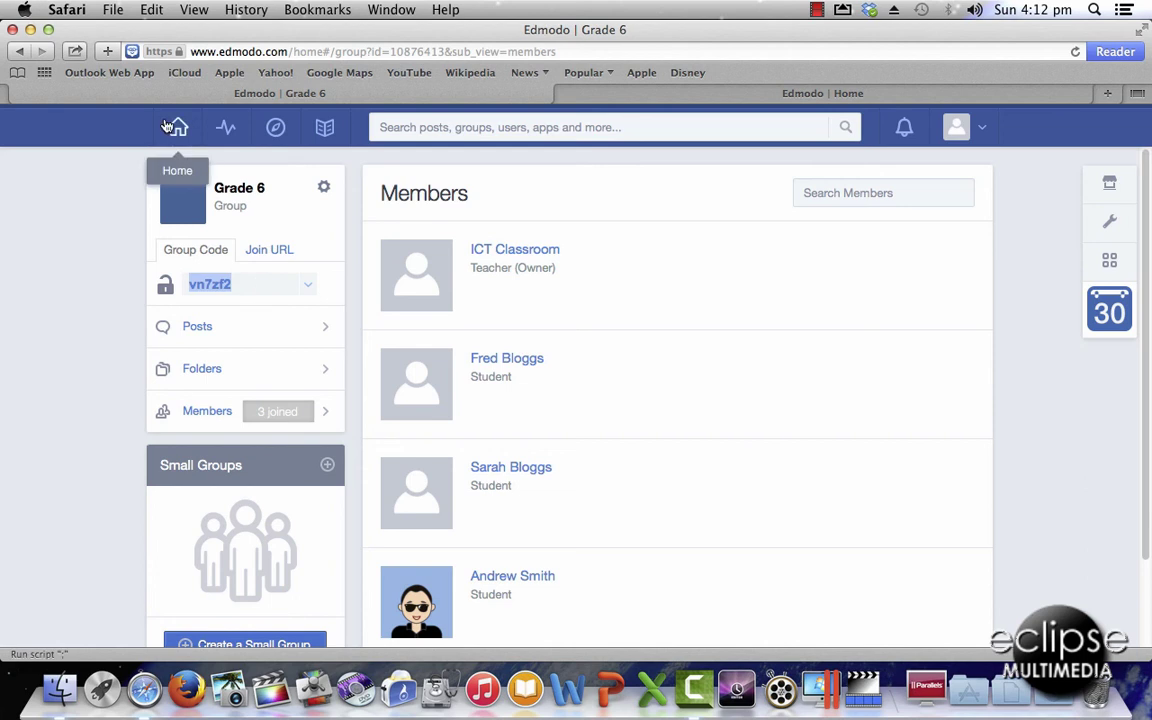
- Reopen Grade 6 from the home dashboard to see its count at 4 joined
{"action": "left_click", "coordinate": [178, 128]}
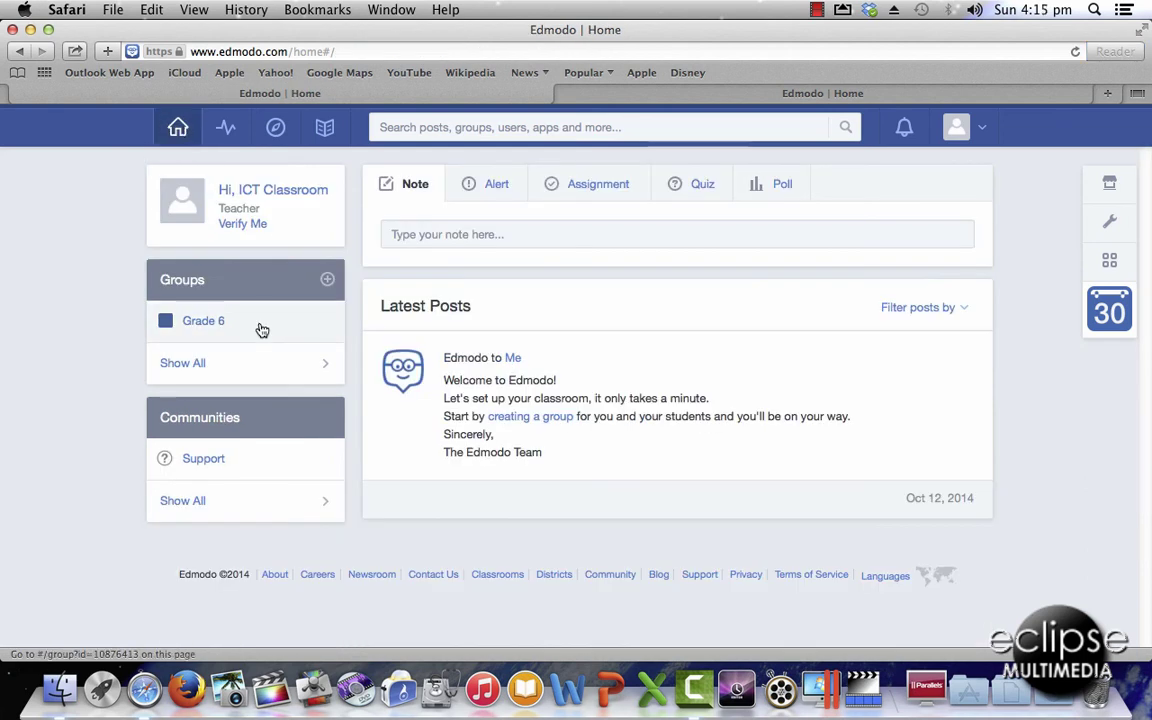
{"action": "left_click", "coordinate": [260, 329]}
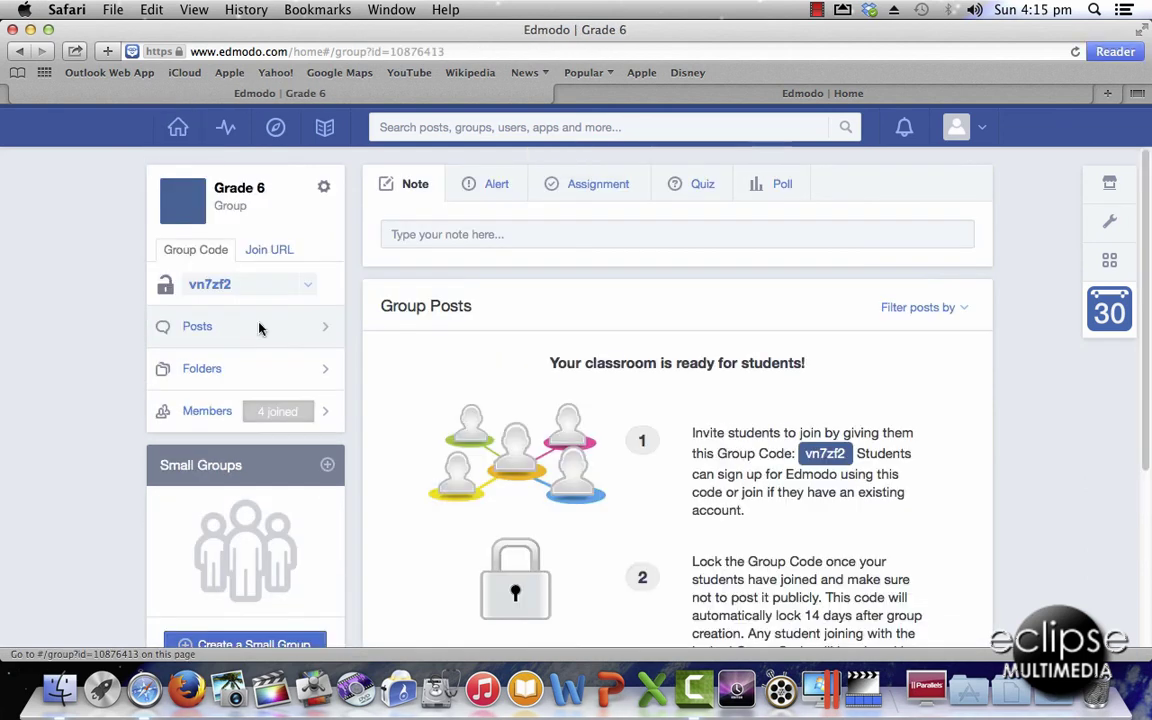